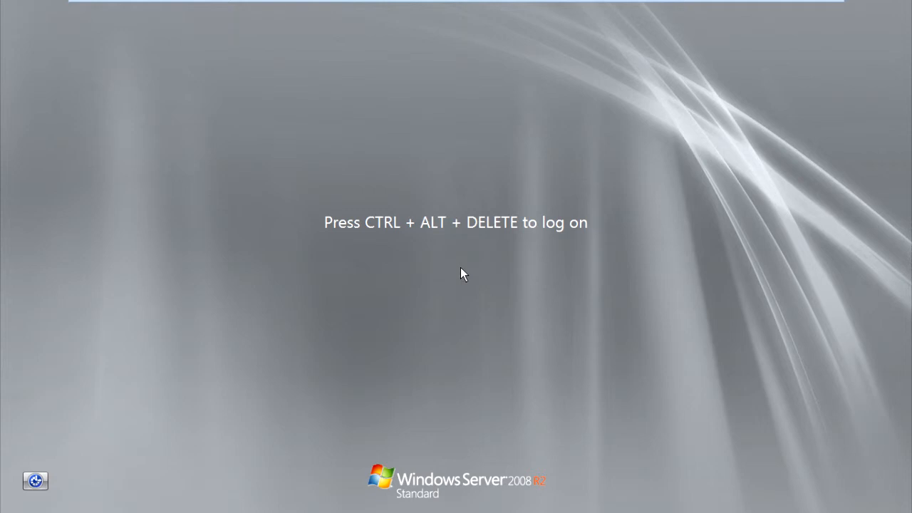
# Switch the Windows Server 2008 R2 virtual machine to exclusive mode
pyautogui.moveTo(241, 3)
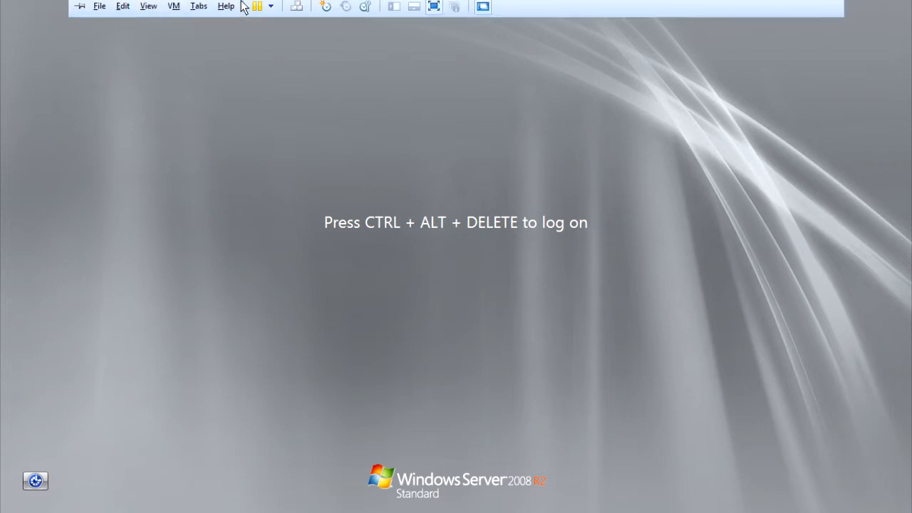
pyautogui.click(149, 29)
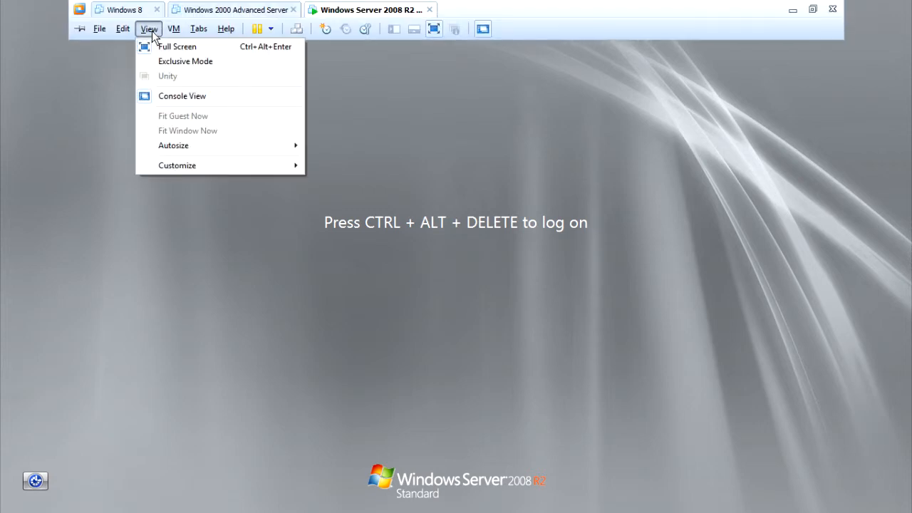
pyautogui.click(177, 61)
pyautogui.click(448, 275)
pyautogui.click(451, 294)
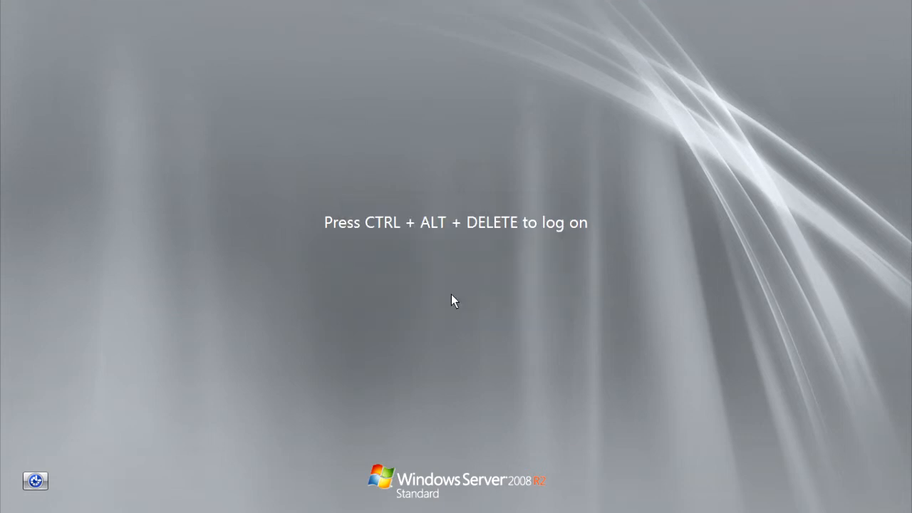
# Log on to the server with the second listed user account by entering its account password
pyautogui.hotkey('ctrl', 'alt', 'Delete')
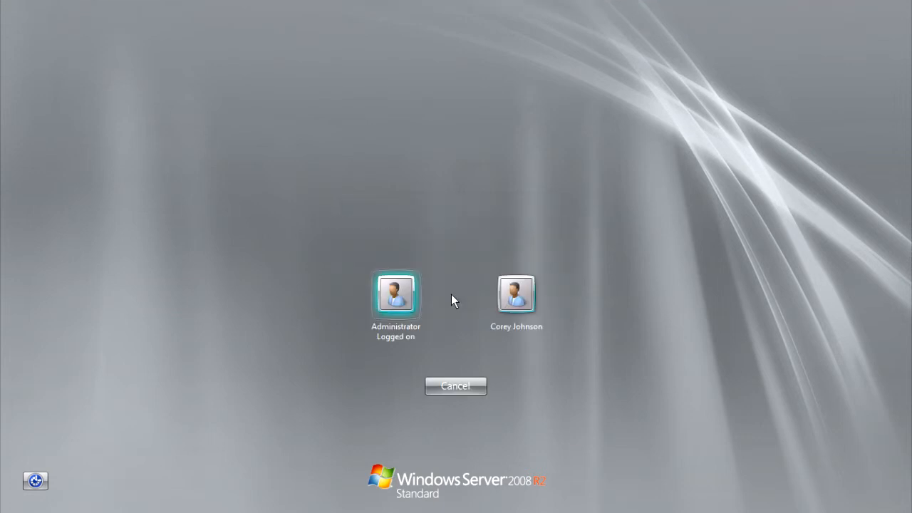
pyautogui.press('Right')
pyautogui.press('Return')
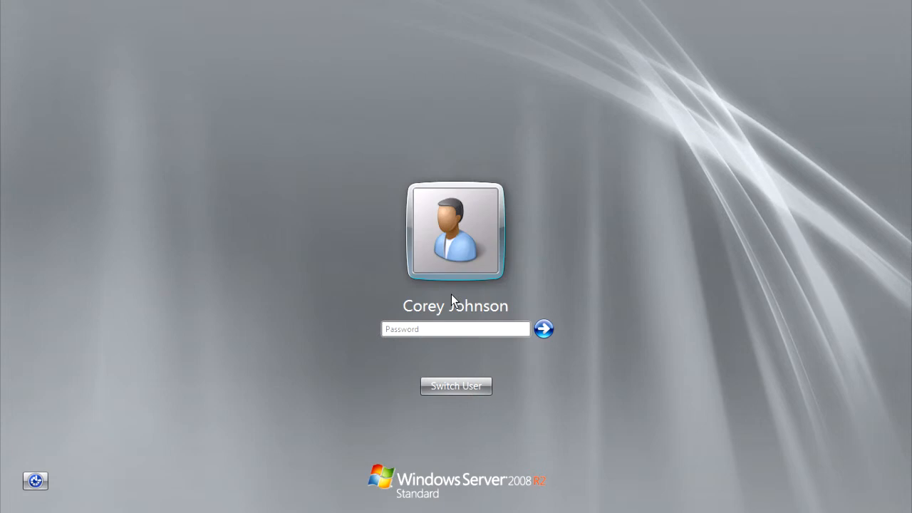
pyautogui.write('••••••••••')
pyautogui.press('Return')
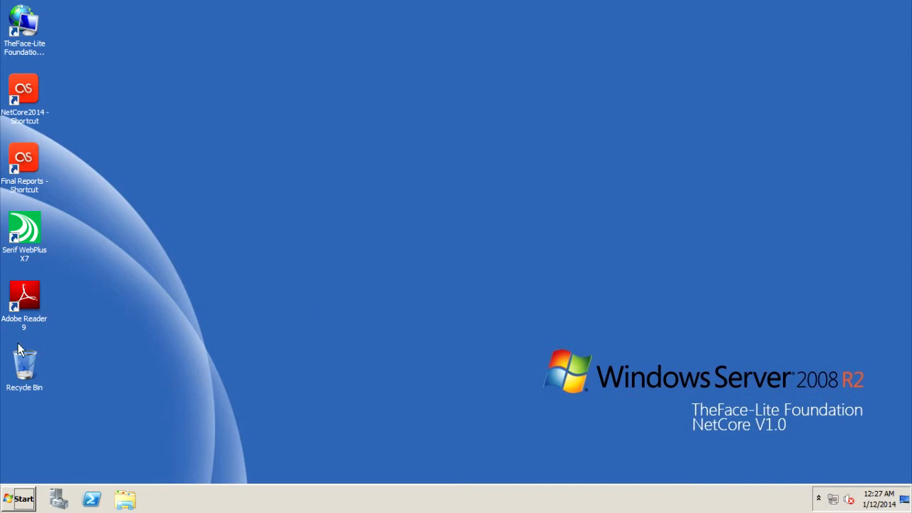
# Launch Microsoft Office Access 2007 from the installed Microsoft Office programs
pyautogui.click(18, 498)
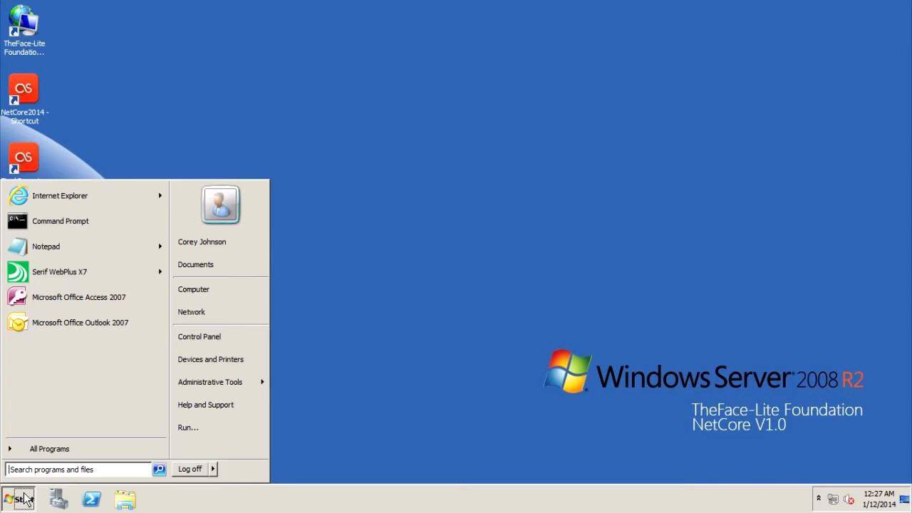
pyautogui.click(63, 448)
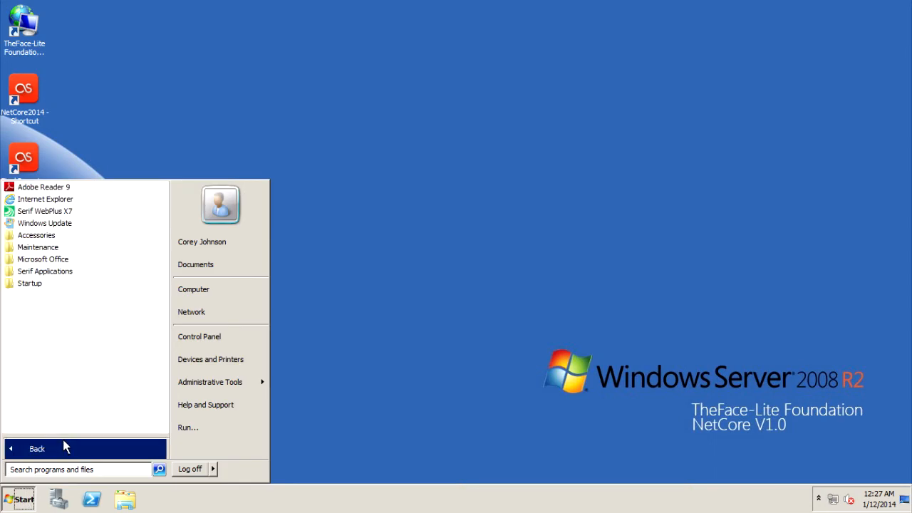
pyautogui.click(71, 259)
pyautogui.click(71, 271)
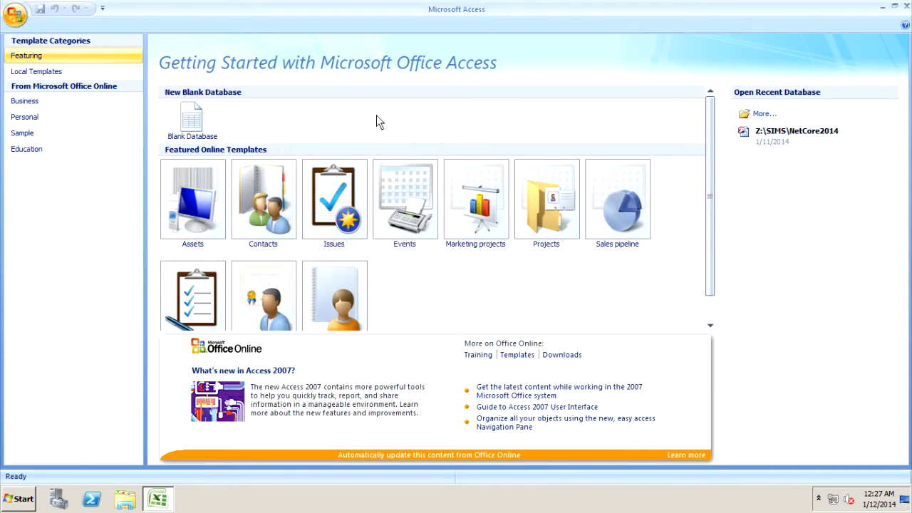
# Start a new blank database and open the file dialog for choosing its save location
pyautogui.click(192, 119)
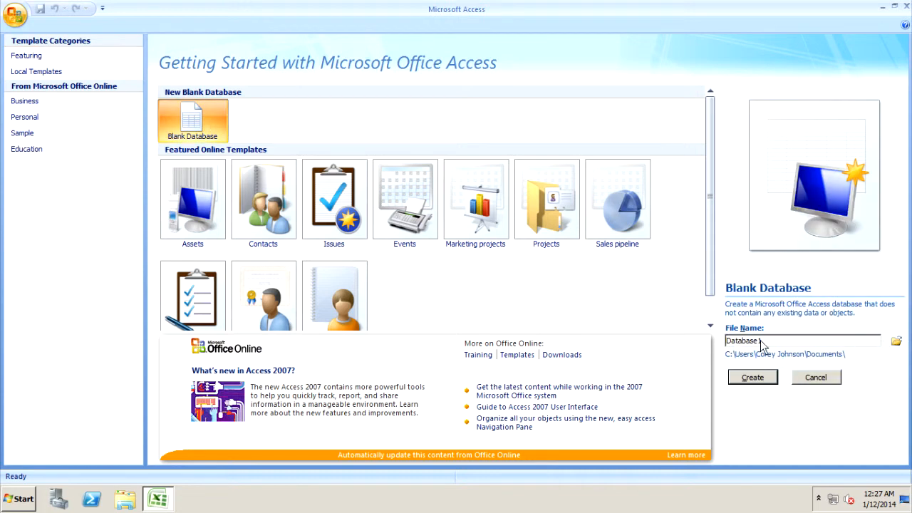
pyautogui.click(897, 342)
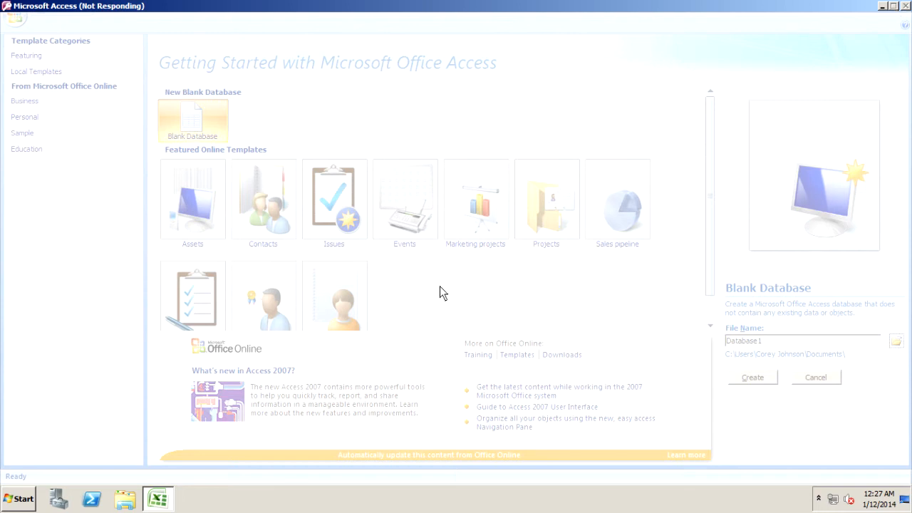
pyautogui.rightClick(318, 506)
pyautogui.click(543, 322)
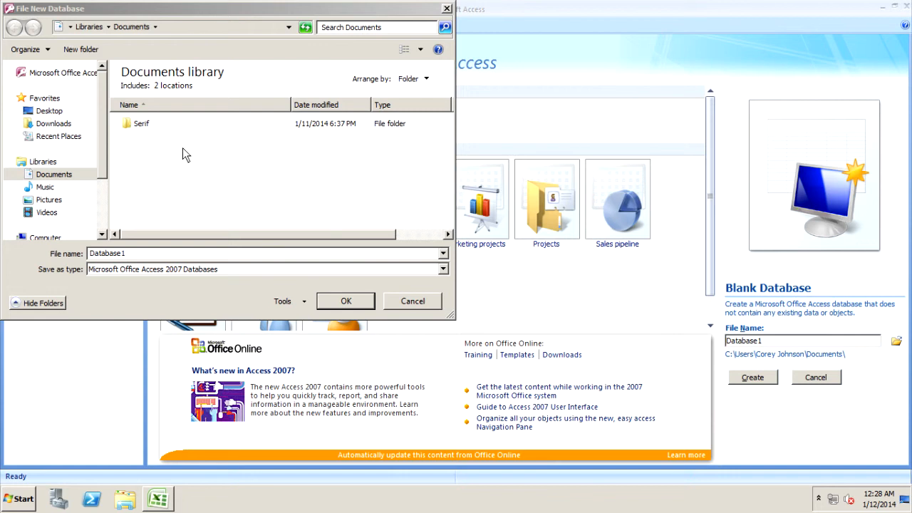
# Create a folder named Tutorials in the Documents library
pyautogui.moveTo(108, 14); pyautogui.dragTo(145, 20)
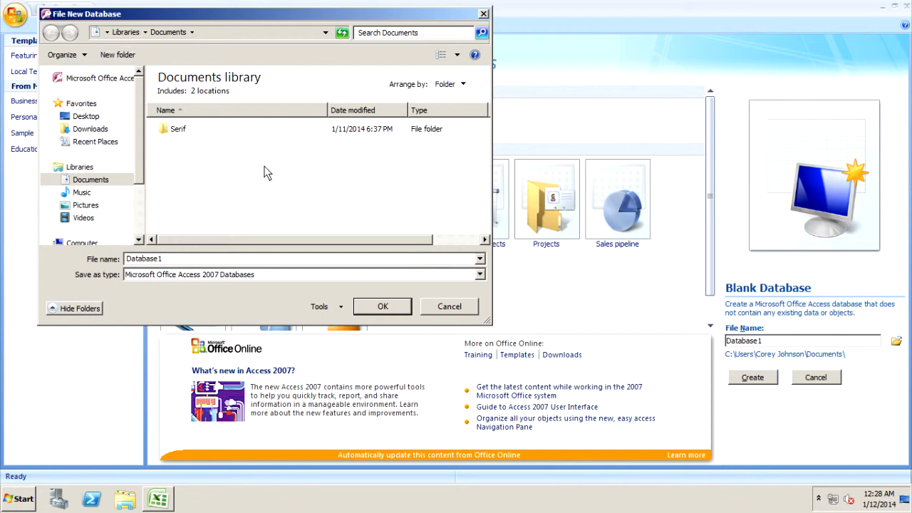
pyautogui.hotkey('ctrl', 'shift', 'n')
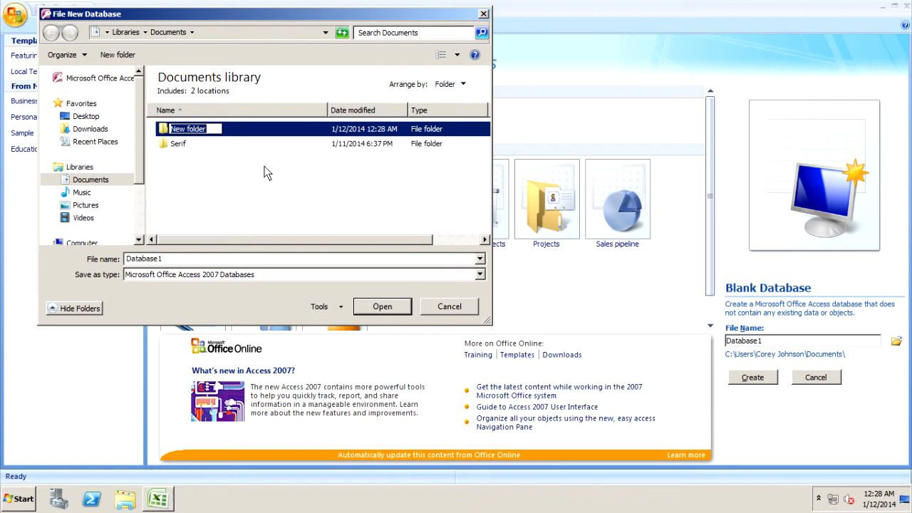
pyautogui.write('Tutorials')
pyautogui.press('Return')
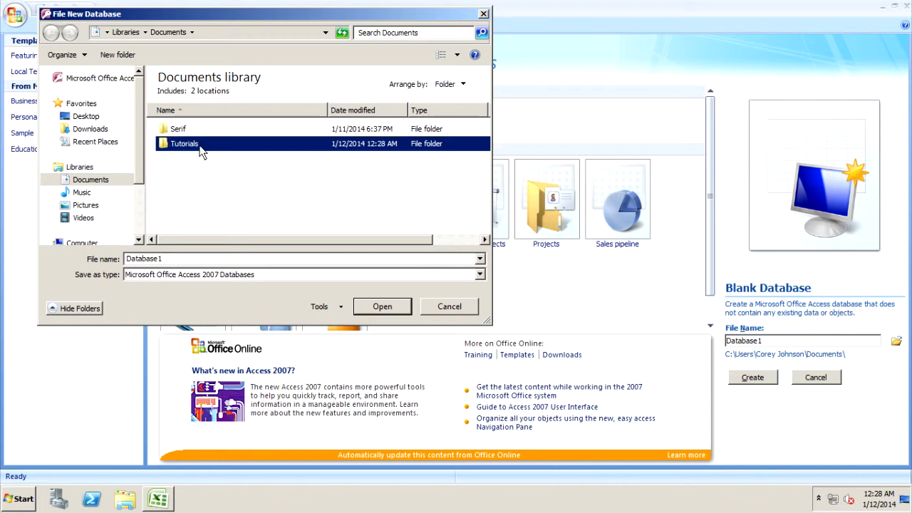
# Create a folder named MS Access inside the Tutorials folder and open it as the save location
pyautogui.doubleClick(184, 144)
pyautogui.doubleClick(117, 55)
pyautogui.write('MS Access')
pyautogui.press('Return')
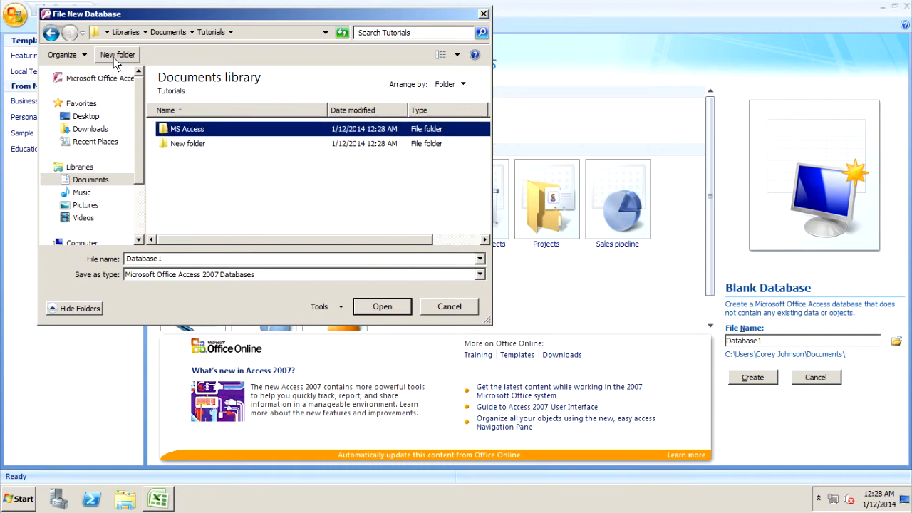
pyautogui.press('Return')
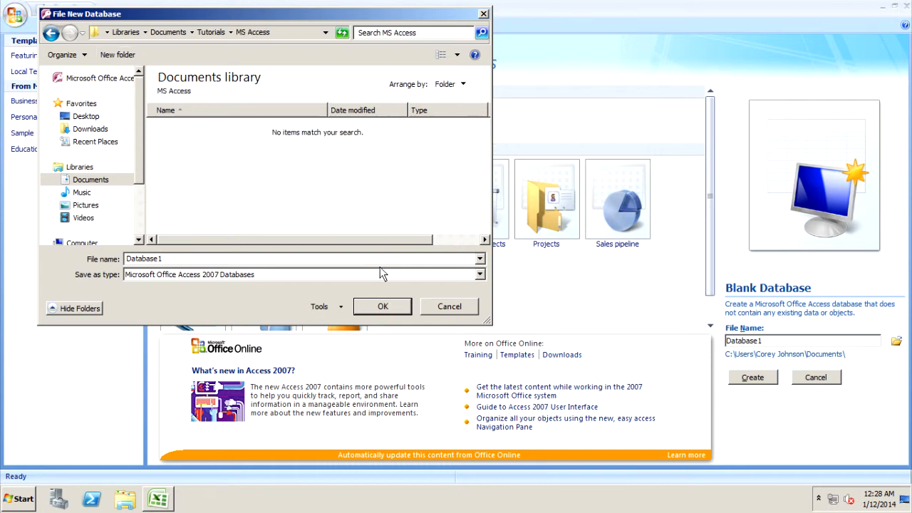
# Name the new database shop and create it in the MS Access folder
pyautogui.doubleClick(342, 260)
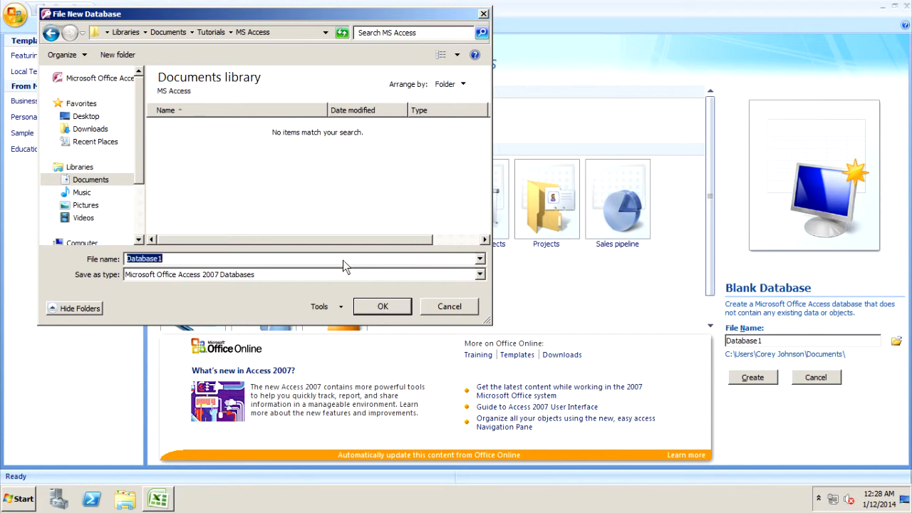
pyautogui.write('shop')
pyautogui.click(381, 308)
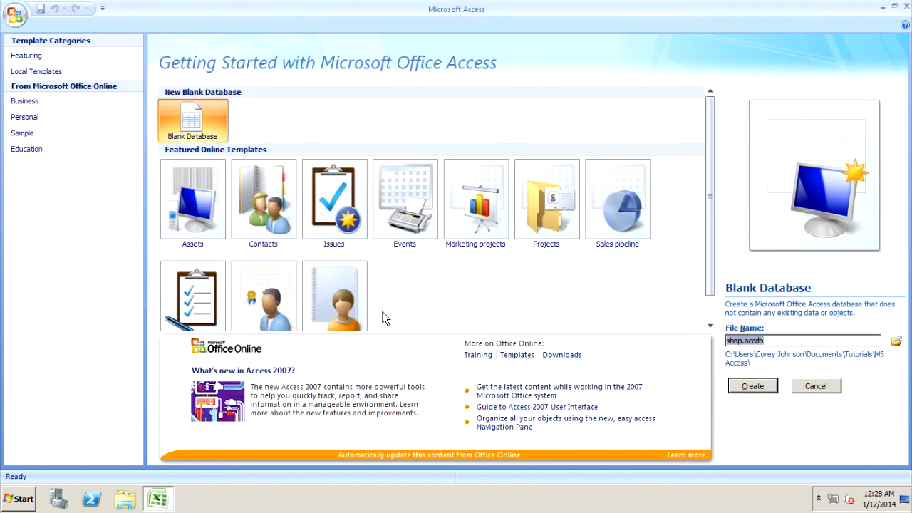
pyautogui.click(758, 383)
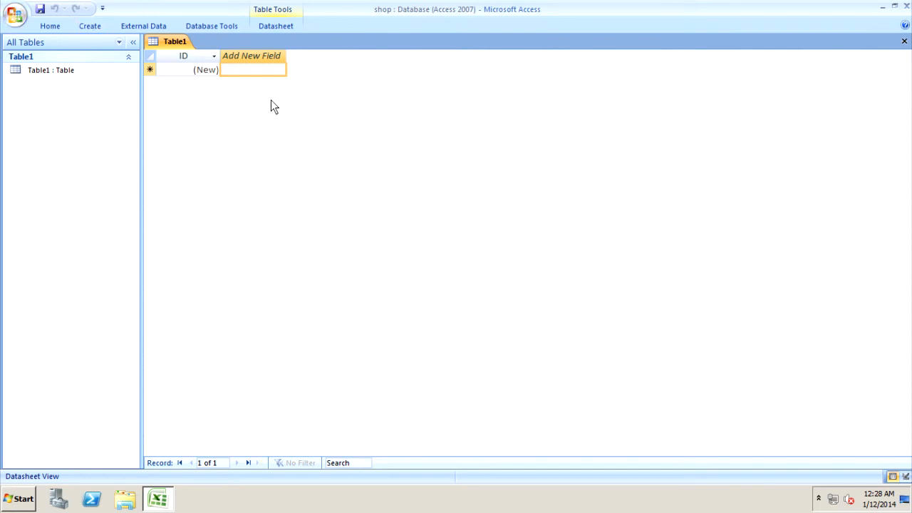
# Save the new empty table under the name Inventory
pyautogui.click(40, 8)
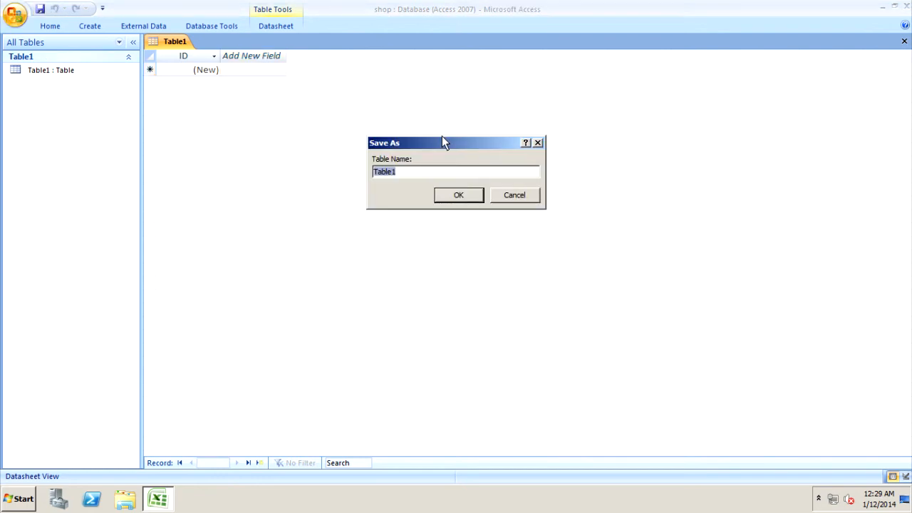
pyautogui.write('Inve')
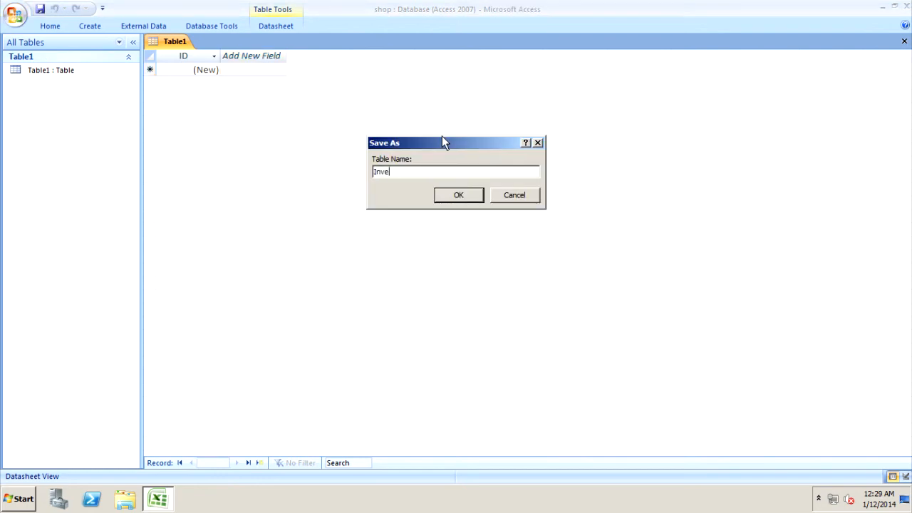
pyautogui.write('ntory')
pyautogui.press('Return')
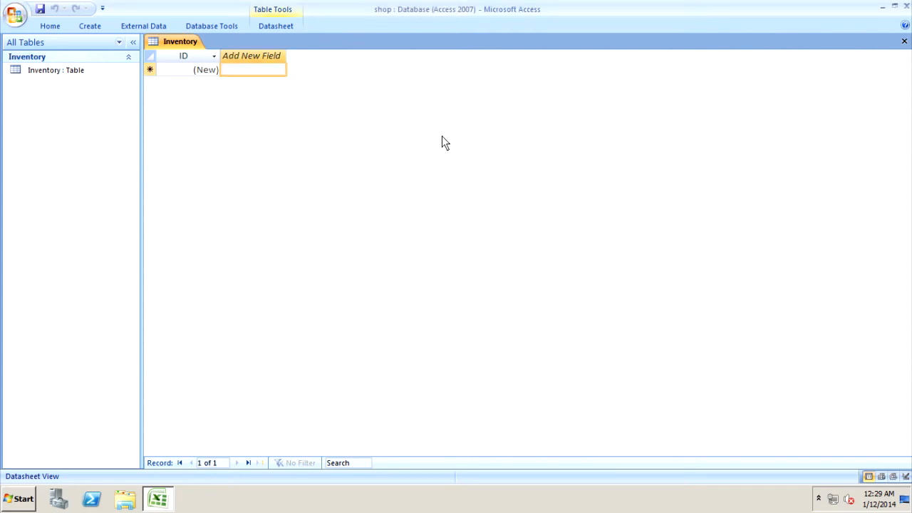
# Switch the Inventory table to Design View
pyautogui.click(50, 27)
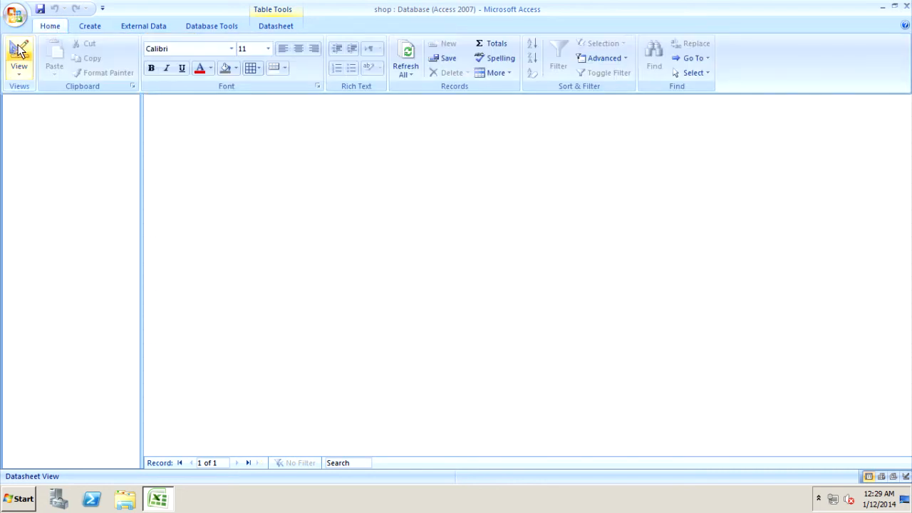
pyautogui.click(19, 71)
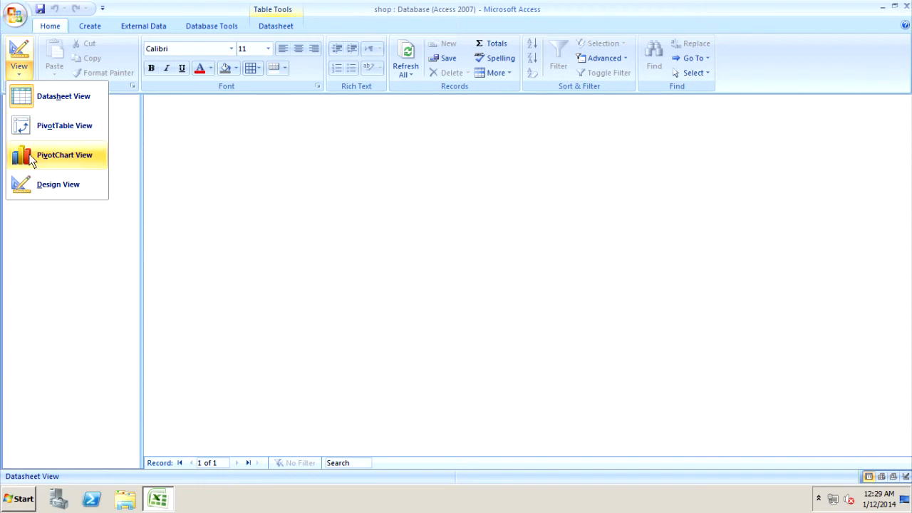
pyautogui.click(74, 193)
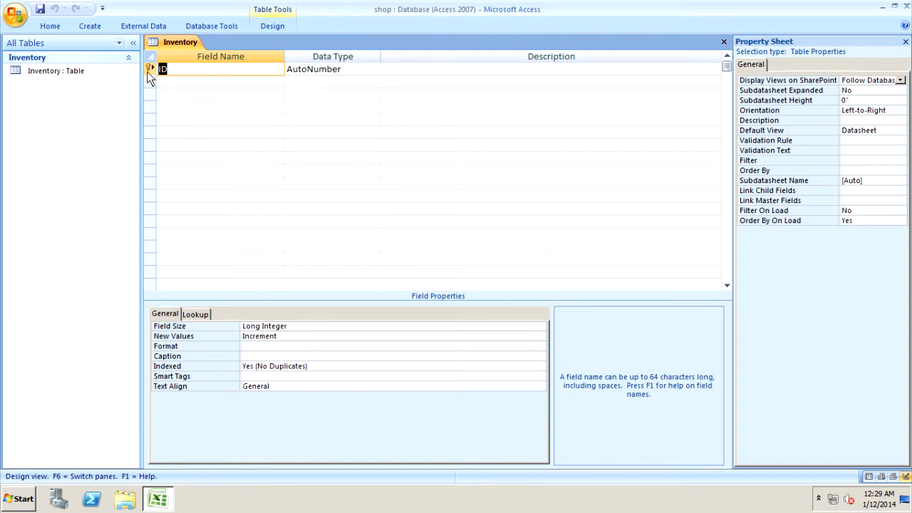
# Add a field named Product Name below ID, keeping Text as its data type
pyautogui.click(193, 81)
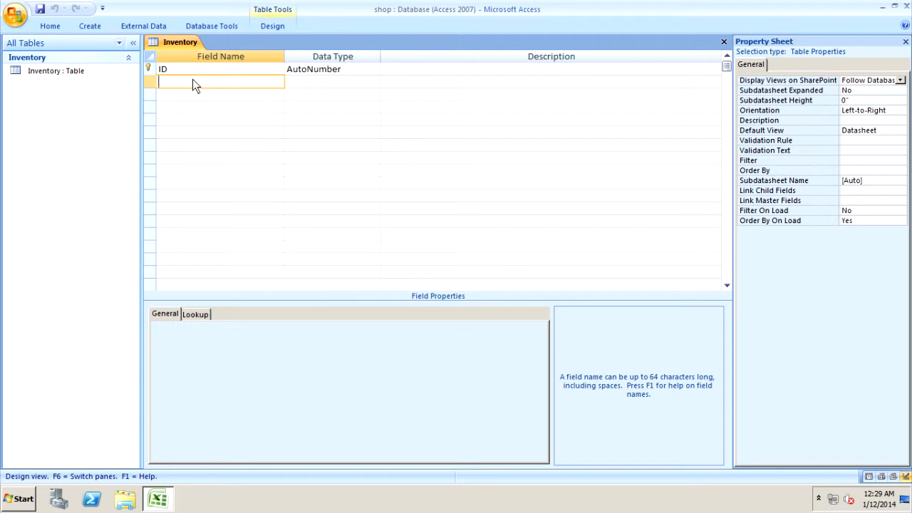
pyautogui.write('Product Name')
pyautogui.press('Tab')
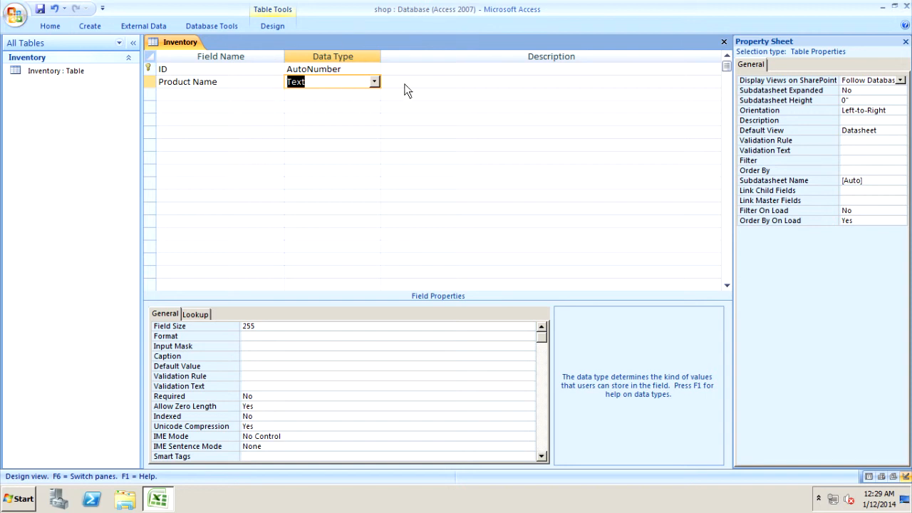
# Add a field named EAN Number below Product Name and set its data type to Number
pyautogui.click(242, 96)
pyautogui.write('EAN Number')
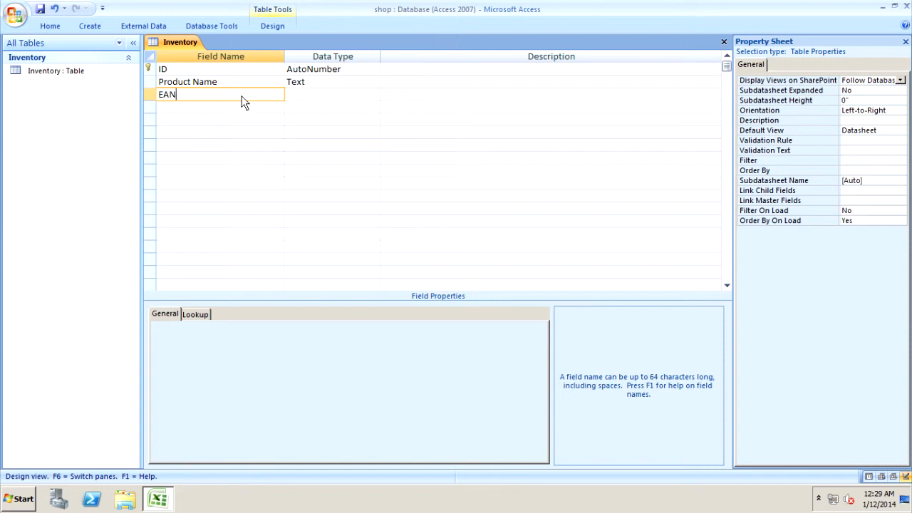
pyautogui.click(289, 96)
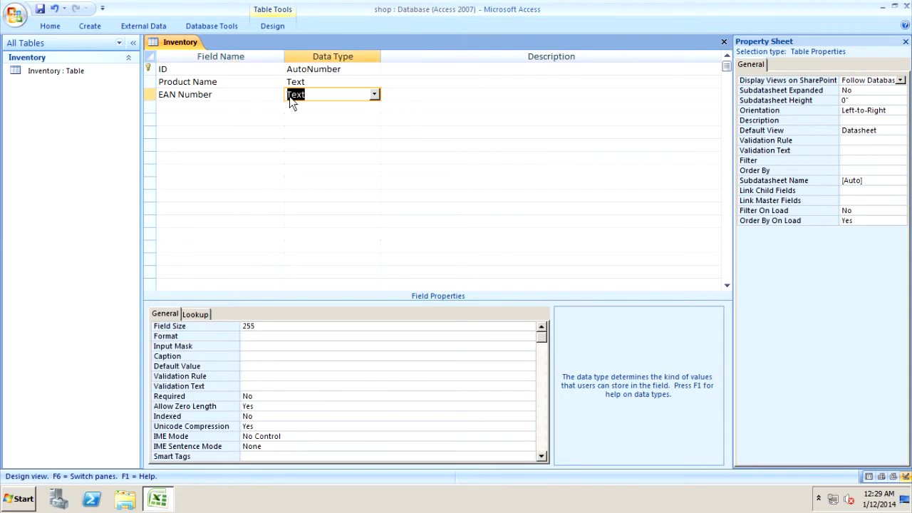
pyautogui.click(376, 95)
pyautogui.click(341, 133)
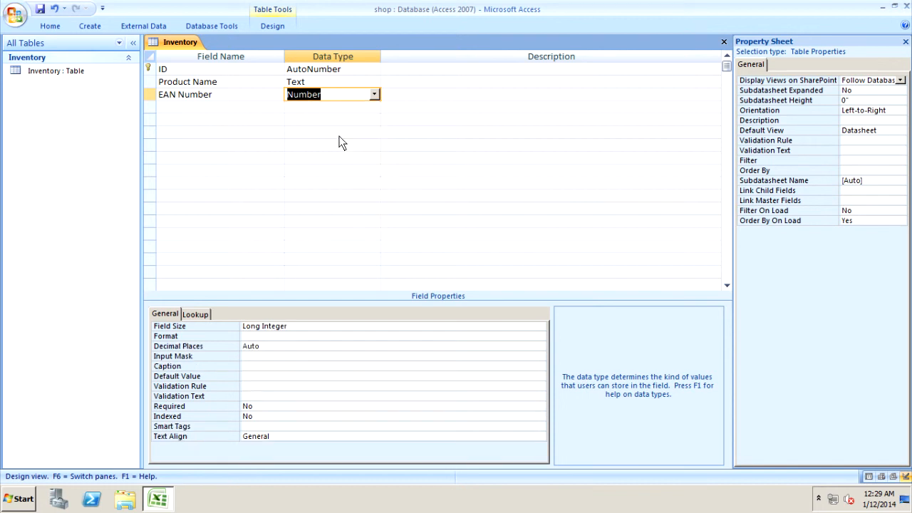
# Add a field named Price below EAN Number and set its data type to Currency
pyautogui.click(214, 106)
pyautogui.write('Pri')
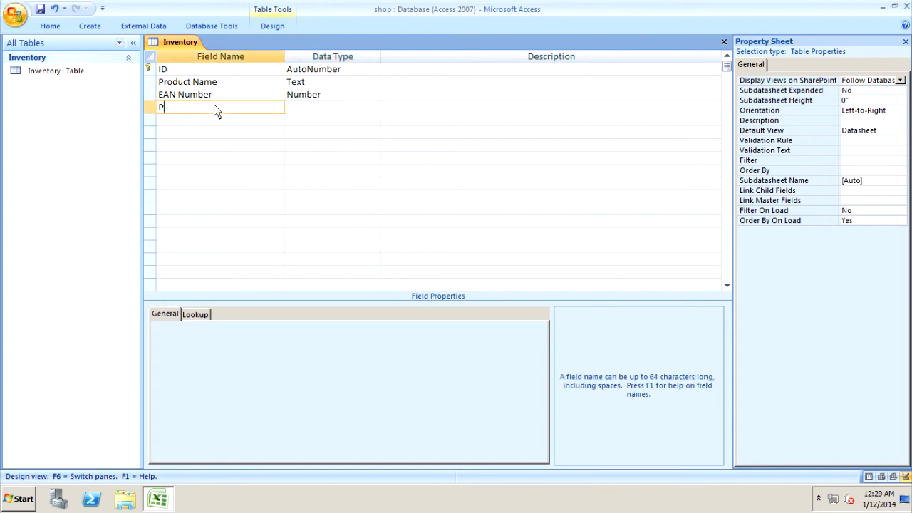
pyautogui.write('ce')
pyautogui.click(334, 106)
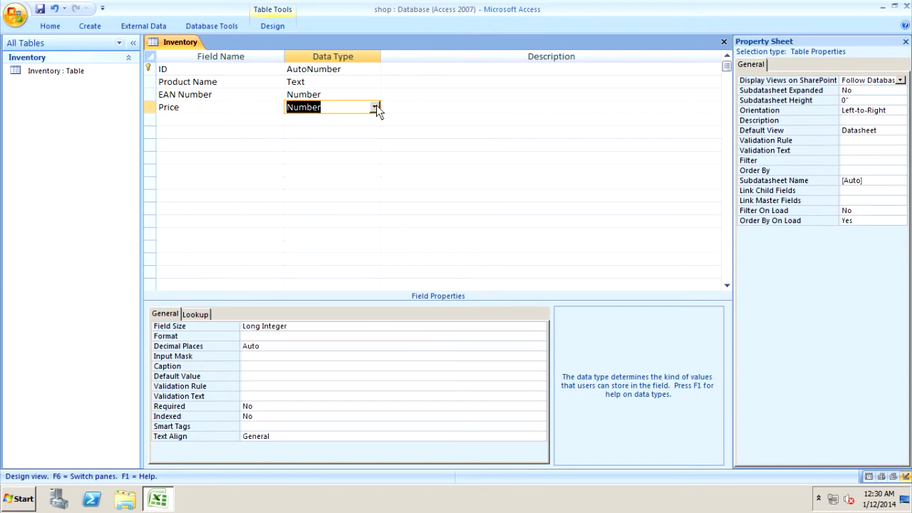
pyautogui.click(376, 106)
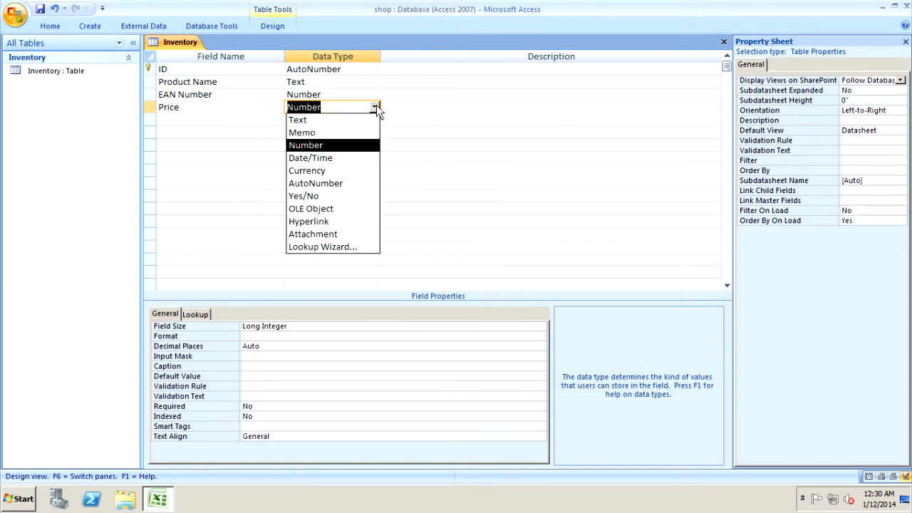
pyautogui.click(319, 171)
pyautogui.click(319, 171)
pyautogui.click(177, 119)
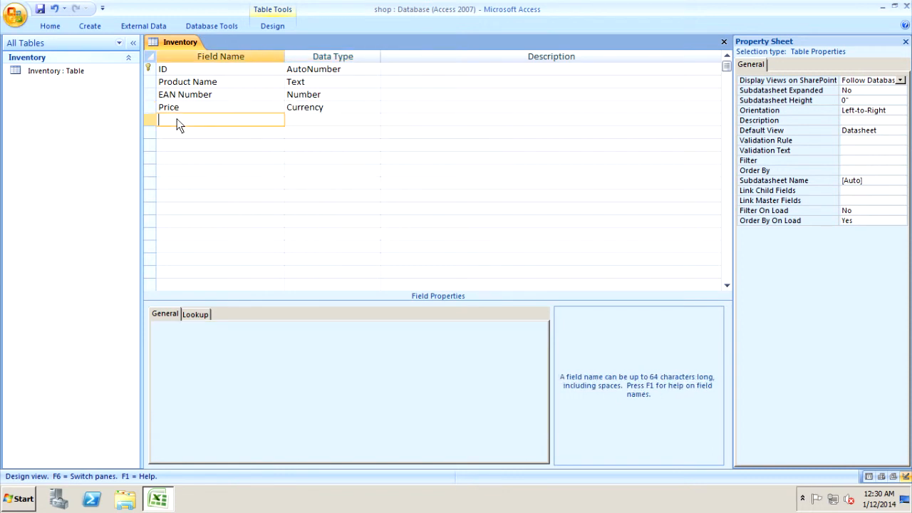
# Close the Inventory table and collapse the navigation pane
pyautogui.rightClick(165, 40)
pyautogui.click(184, 63)
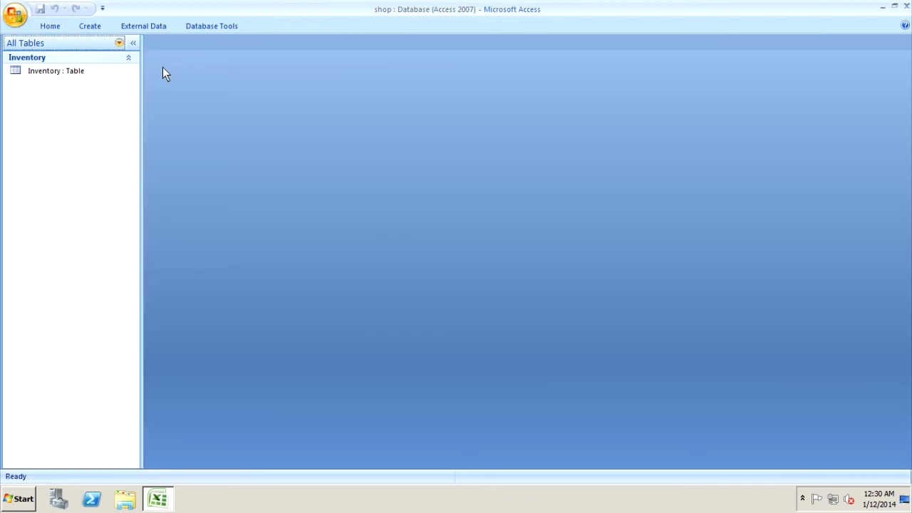
pyautogui.click(132, 43)
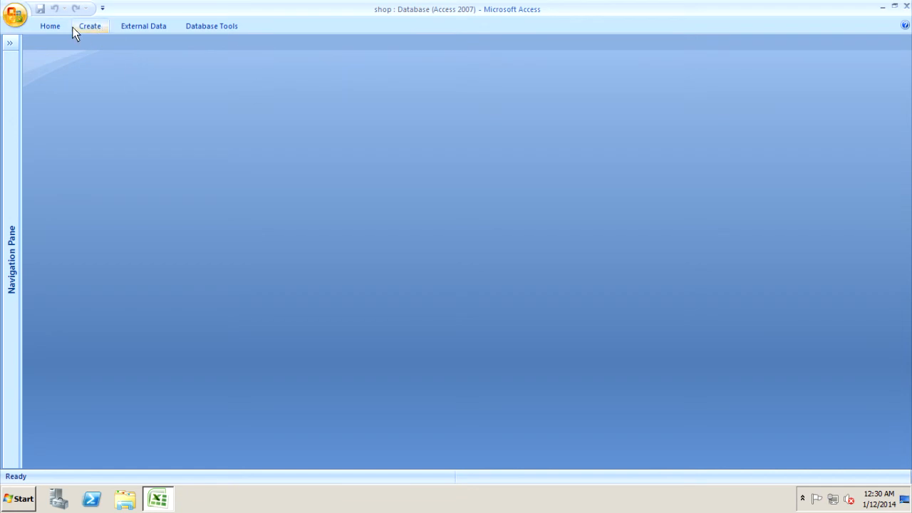
# Create a blank form and save it under the name Shop Entrance
pyautogui.click(97, 27)
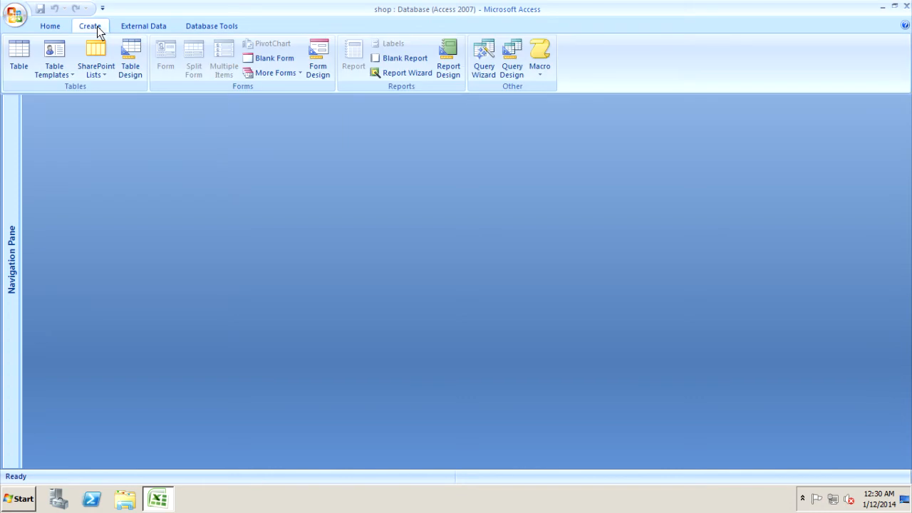
pyautogui.click(281, 57)
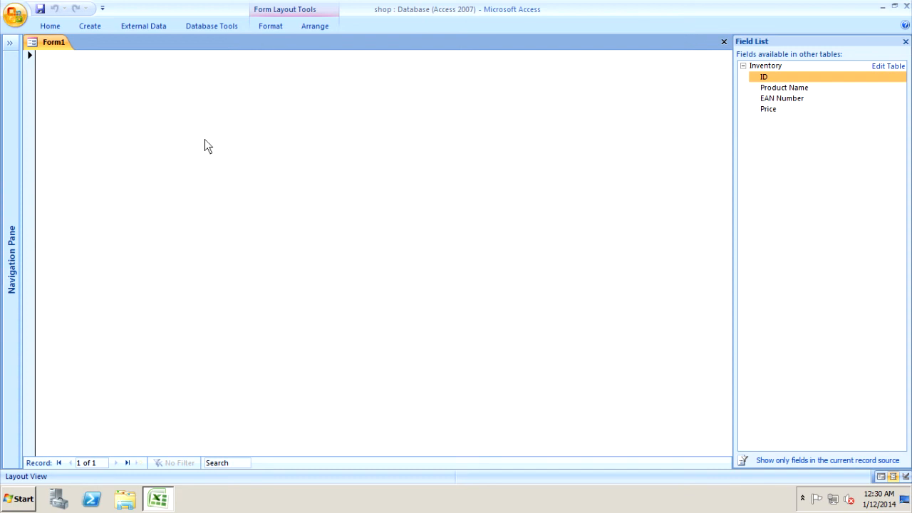
pyautogui.click(40, 8)
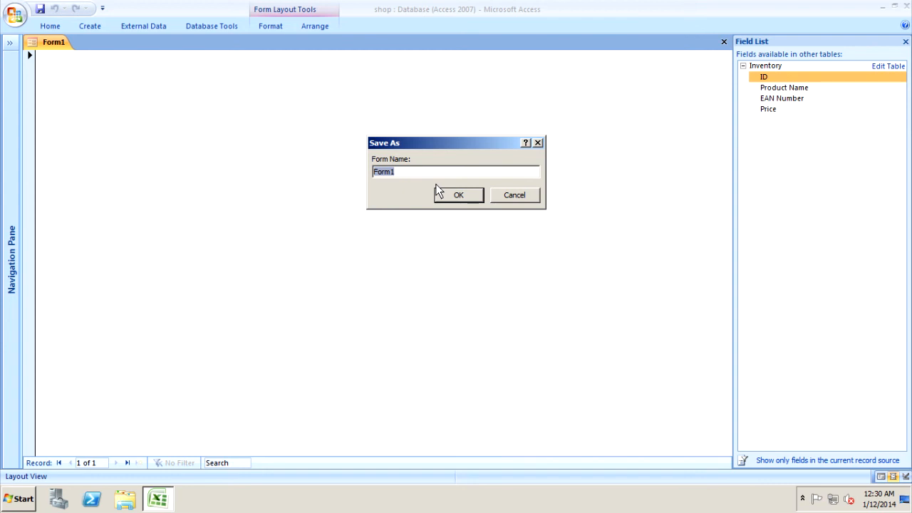
pyautogui.write('Shop Entrance')
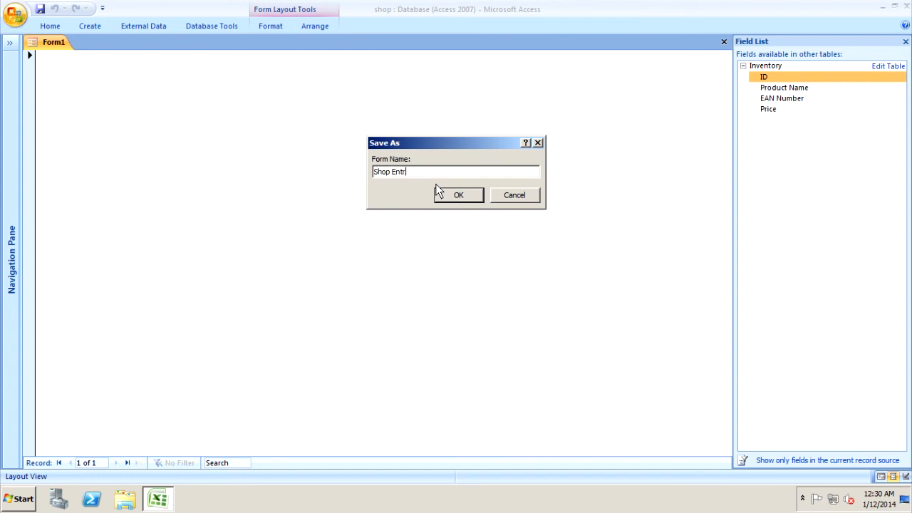
pyautogui.press('Return')
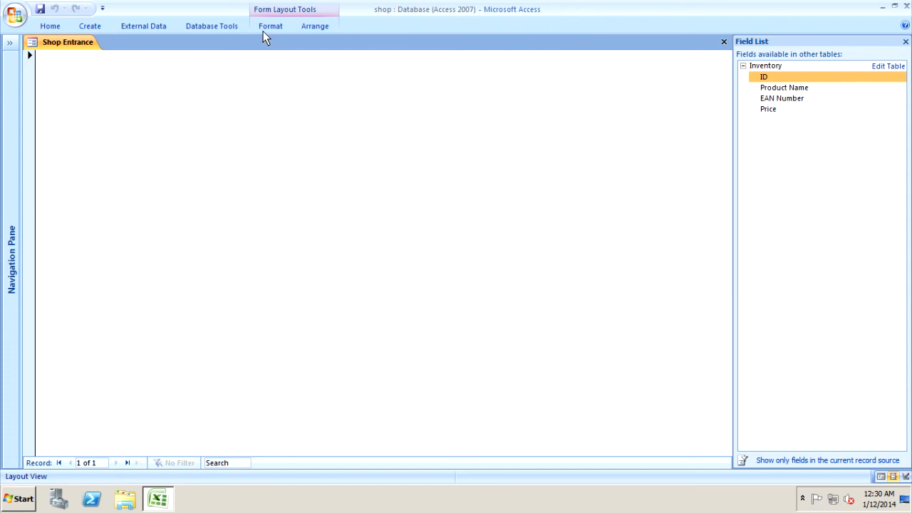
# Switch the Shop Entrance form to Design View
pyautogui.click(50, 25)
pyautogui.click(25, 73)
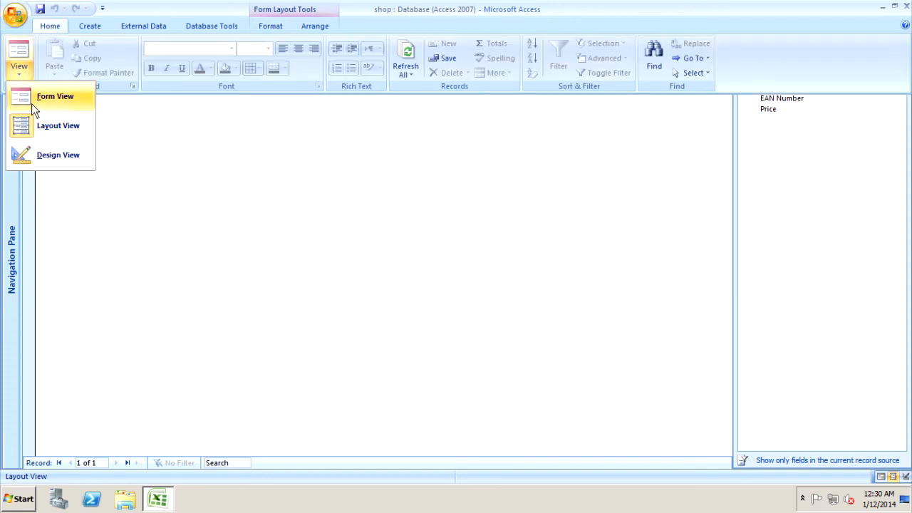
pyautogui.click(43, 155)
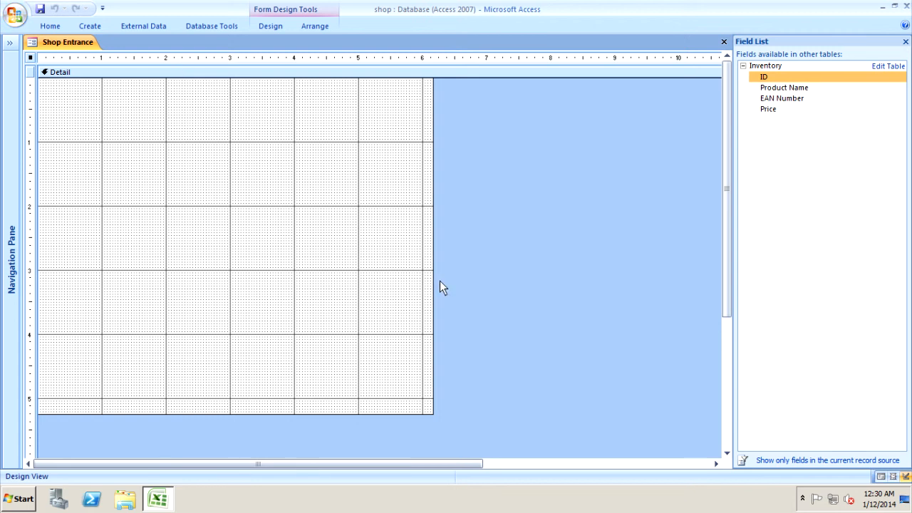
# Hide the form's grid and enlarge the Detail section to about 10.1 inches wide by 5.6 inches high
pyautogui.rightClick(338, 235)
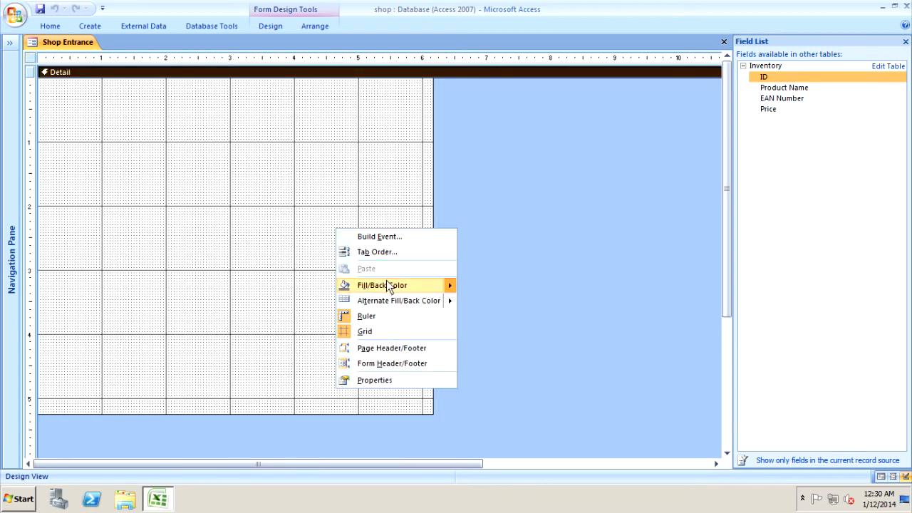
pyautogui.click(380, 330)
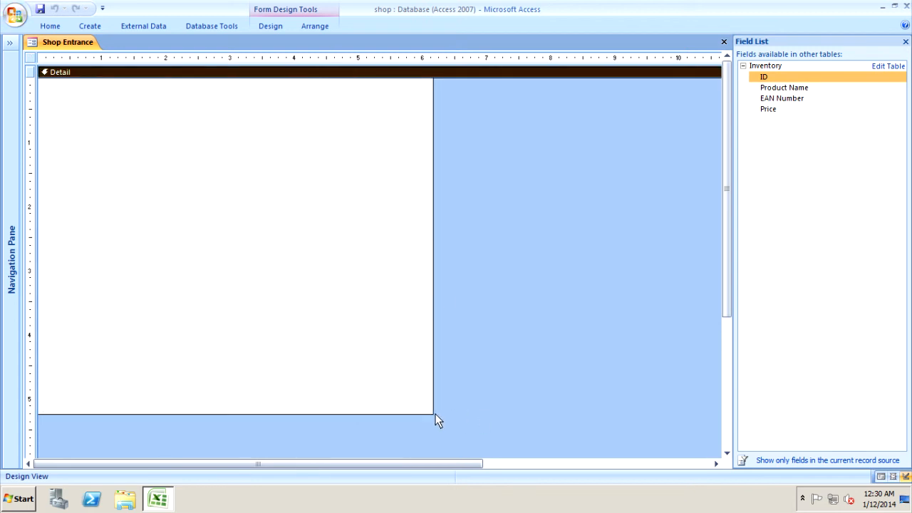
pyautogui.moveTo(433, 414); pyautogui.dragTo(687, 436)
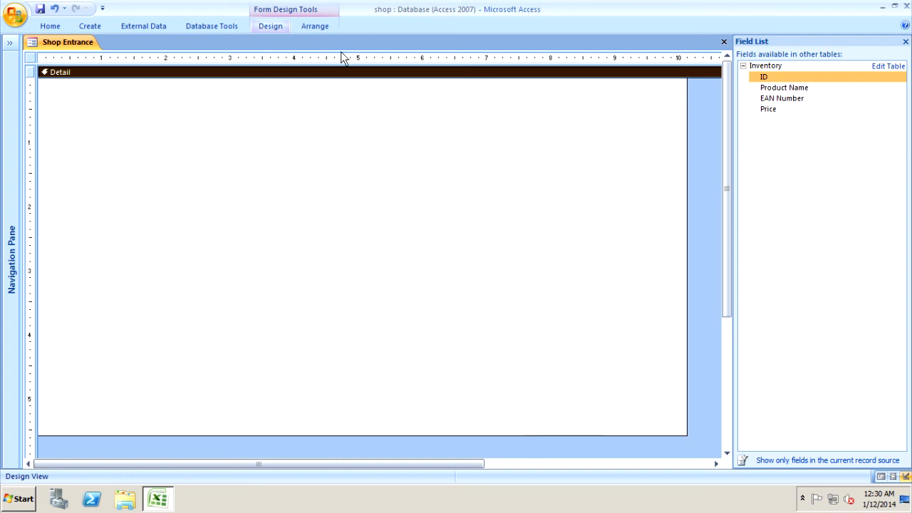
# Add a label reading Shop Entrance near the upper-left corner of the form's Detail section
pyautogui.click(274, 26)
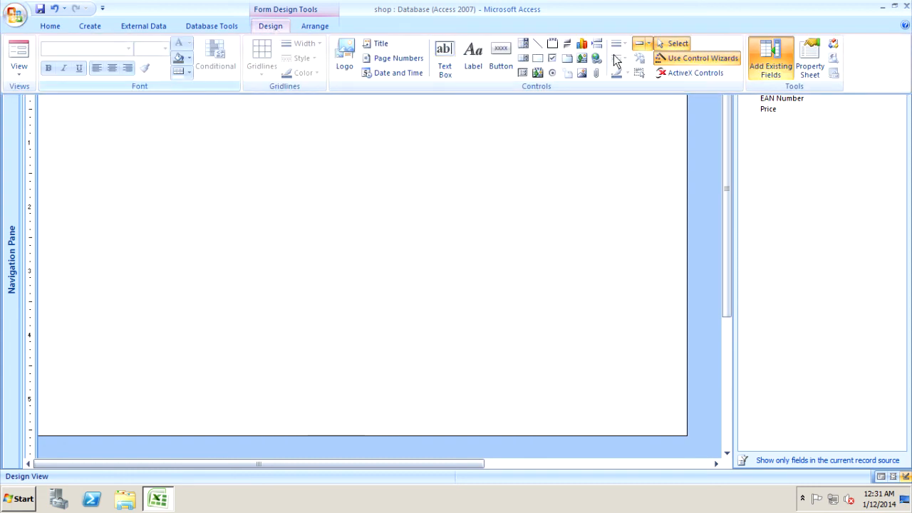
pyautogui.click(477, 70)
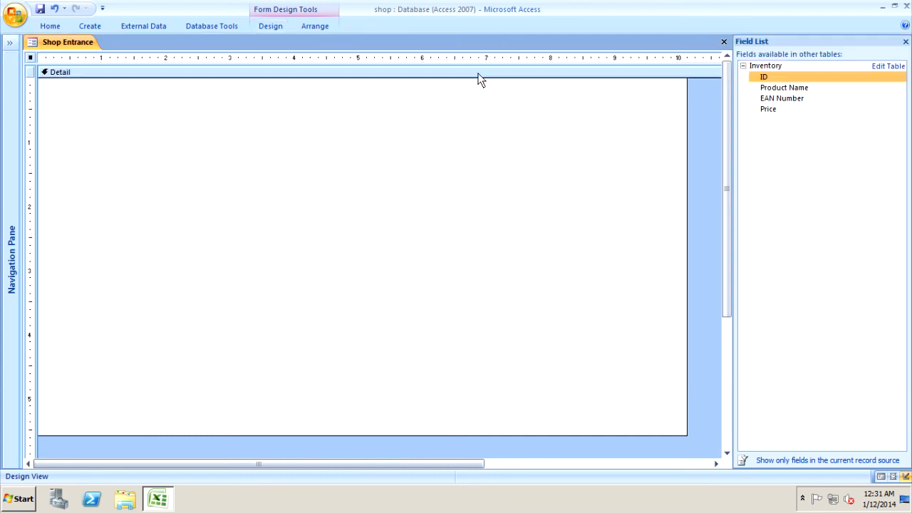
pyautogui.click(74, 102)
pyautogui.write('Shop Entrance')
pyautogui.click(122, 118)
pyautogui.click(121, 116)
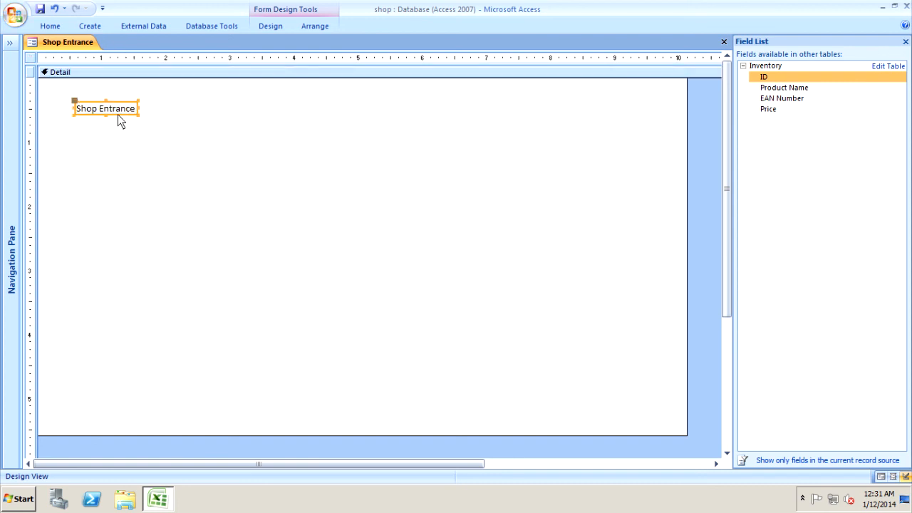
# Move the Shop Entrance label to the top centre of the Detail section, its left edge at about 4.3 inches, and deselect it
pyautogui.moveTo(117, 114); pyautogui.dragTo(355, 102)
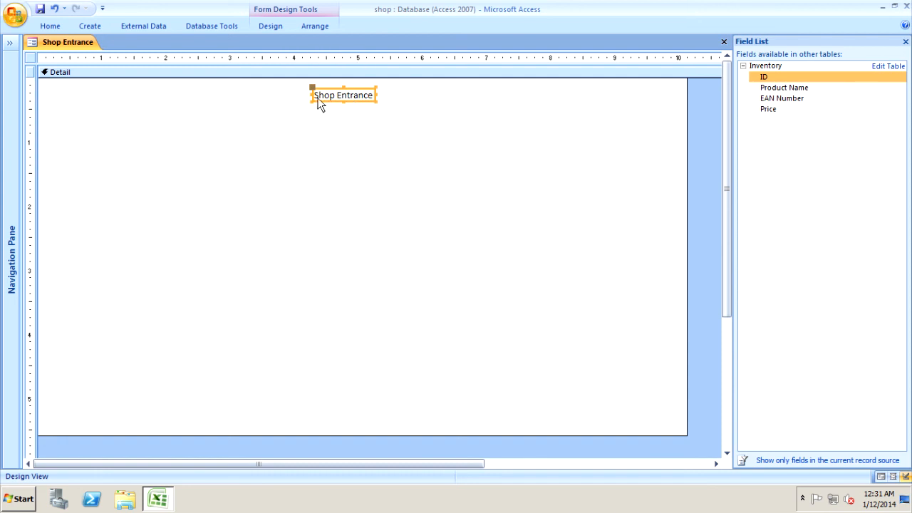
pyautogui.click(327, 176)
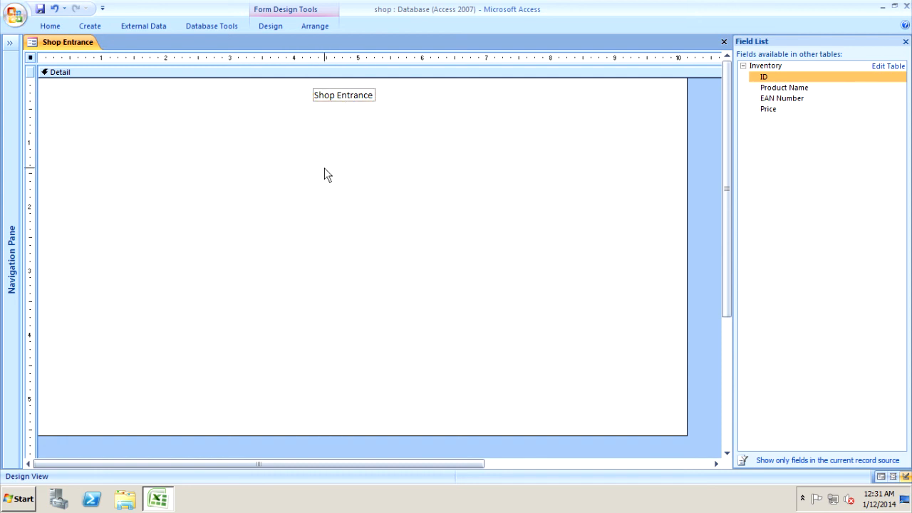
pyautogui.click(326, 176)
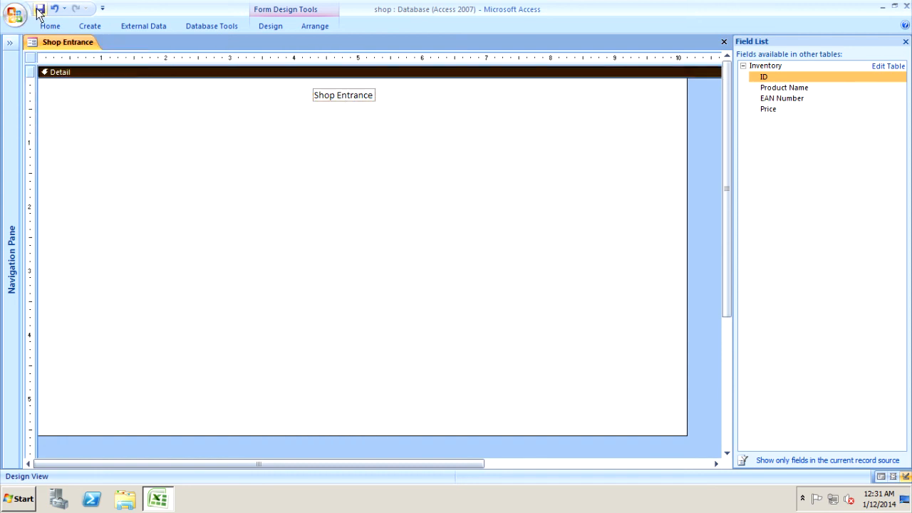